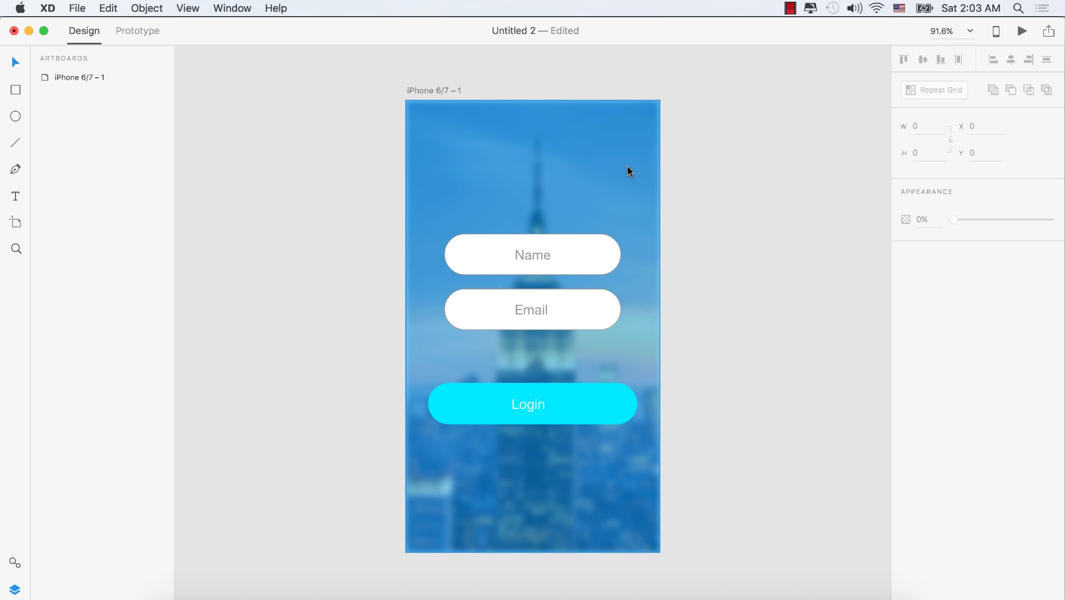
Switch from the finished login design to the blank untitled document with its Web 1920 artboard.
{"action": "left_click", "coordinate": [48, 8]}
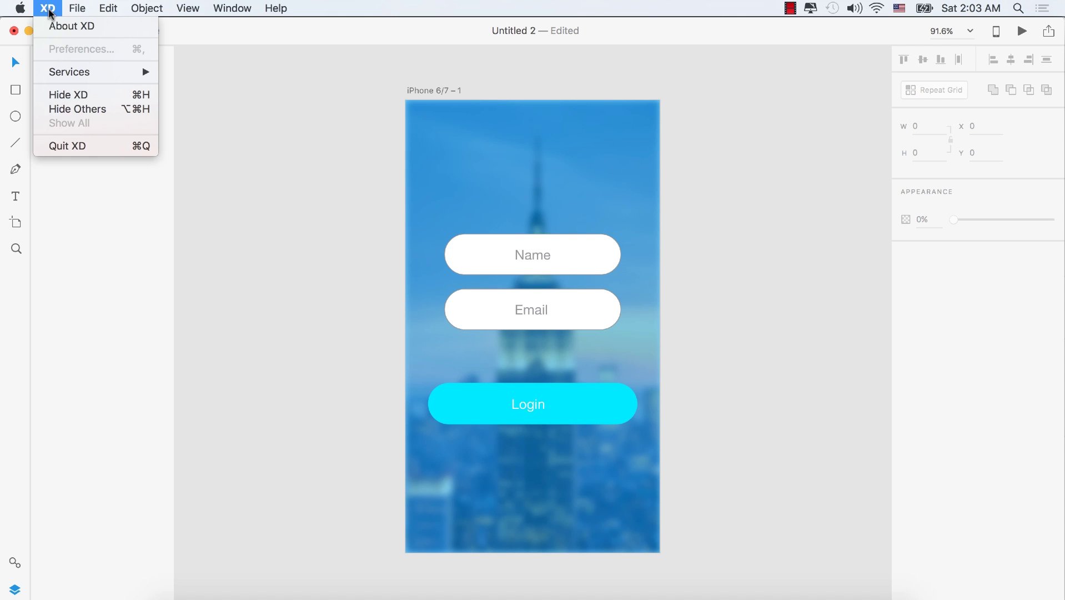
{"action": "left_click", "coordinate": [753, 243]}
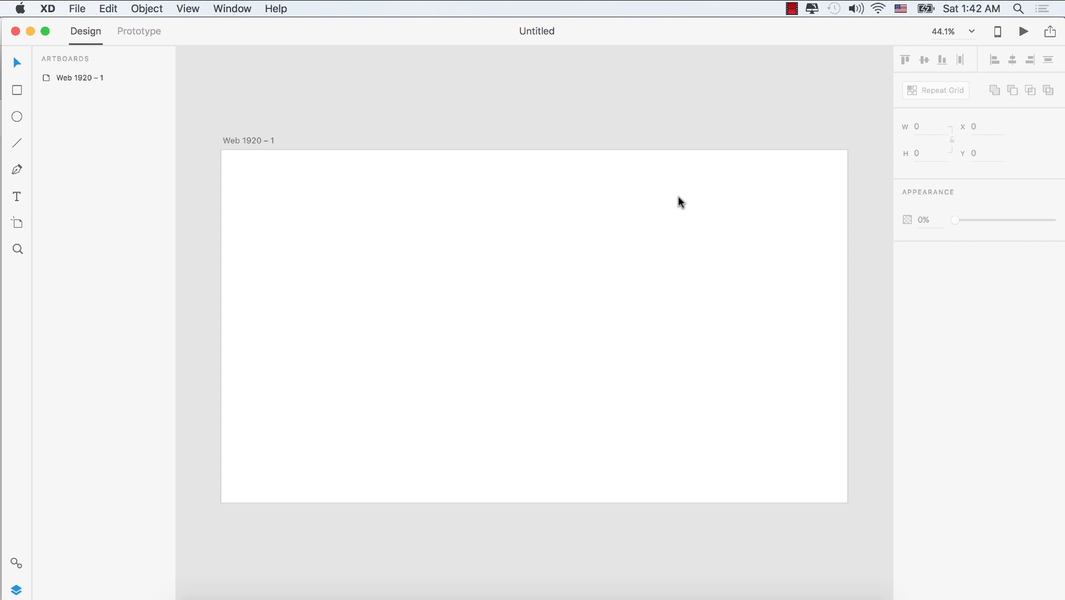
Create a new document from the iPhone 6/7 (375×667) artboard preset.
{"action": "left_click", "coordinate": [80, 10]}
{"action": "left_click", "coordinate": [92, 27]}
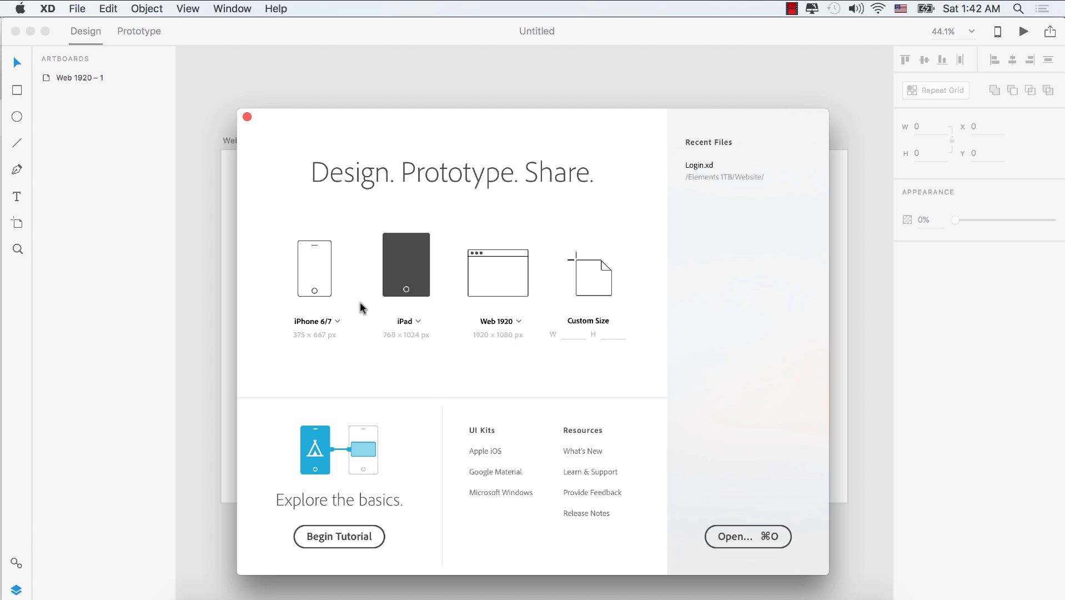
{"action": "left_click", "coordinate": [319, 263]}
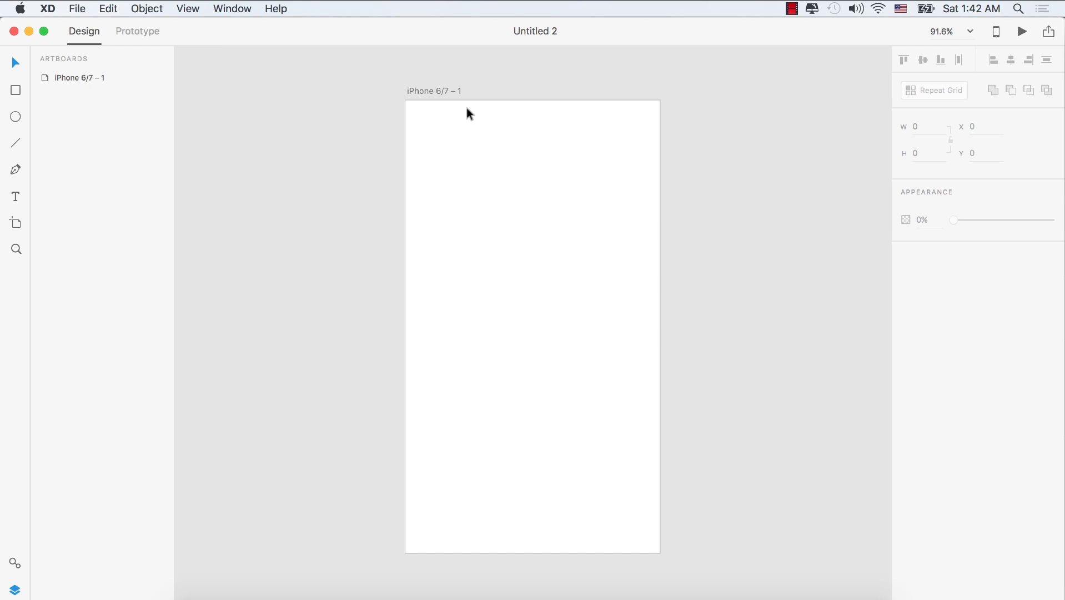
Import NY.jpg and scale it to 375.5 × 667.5 at 0,0 to fill the artboard.
{"action": "left_click", "coordinate": [89, 10]}
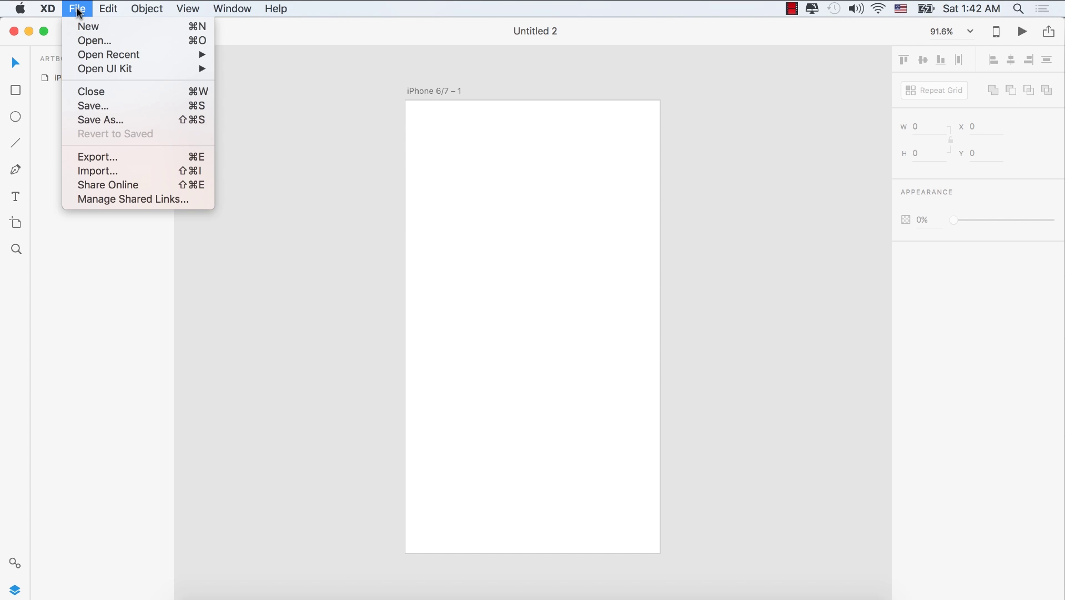
{"action": "left_click", "coordinate": [116, 170]}
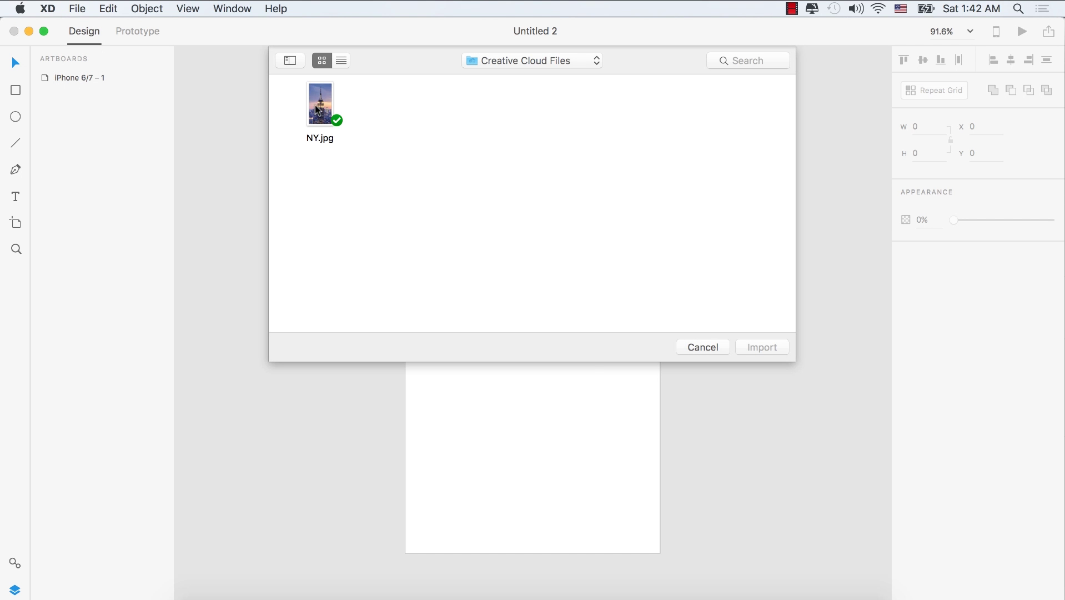
{"action": "double_click", "coordinate": [321, 106]}
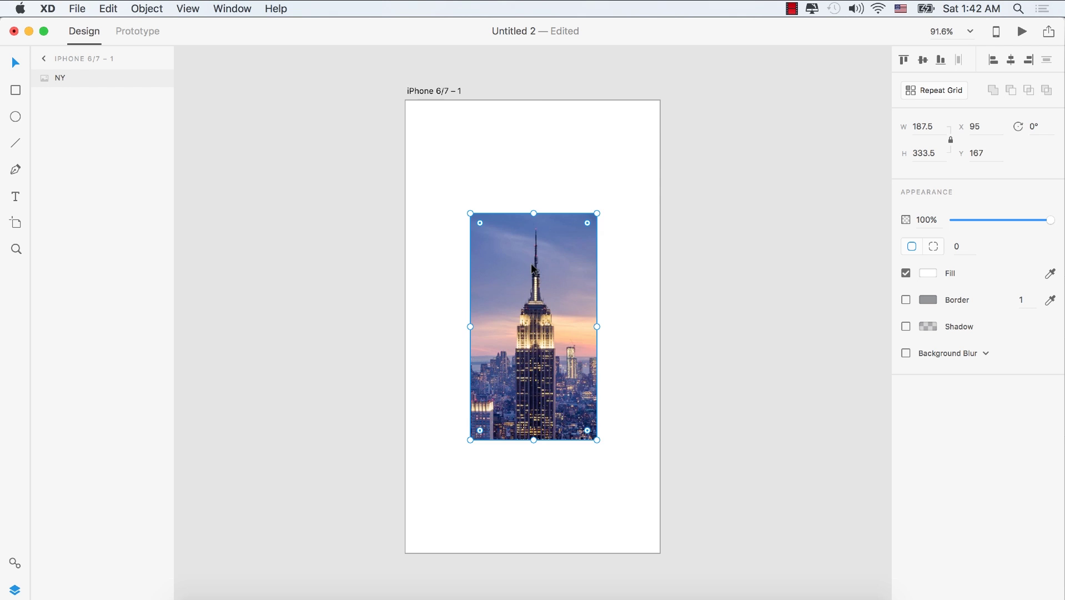
{"action": "left_click_drag", "start_coordinate": [530, 269], "coordinate": [482, 170]}
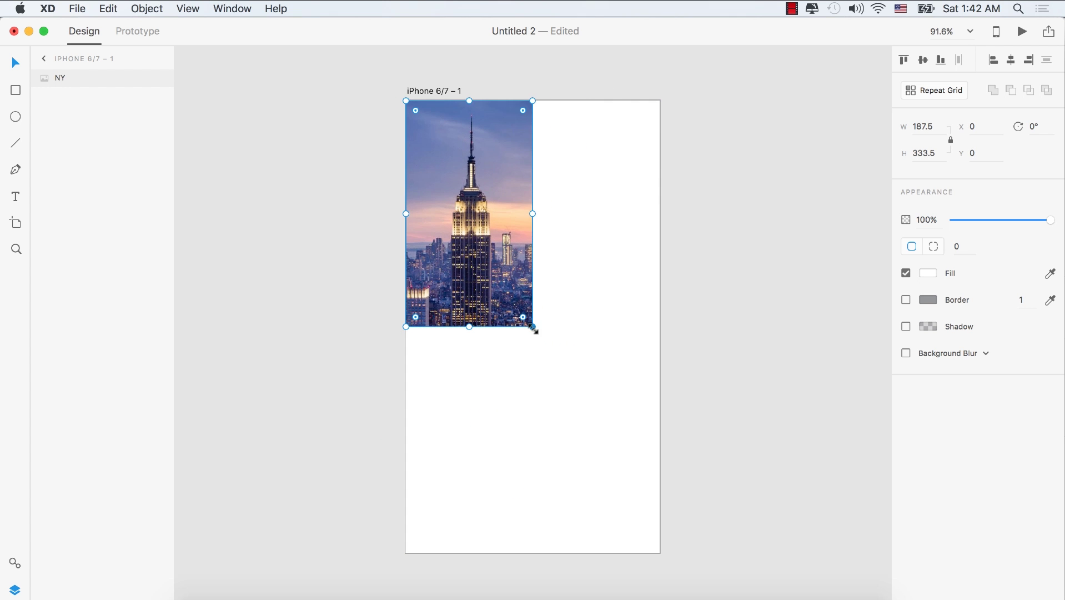
{"action": "left_click_drag", "start_coordinate": [533, 327], "coordinate": [658, 570]}
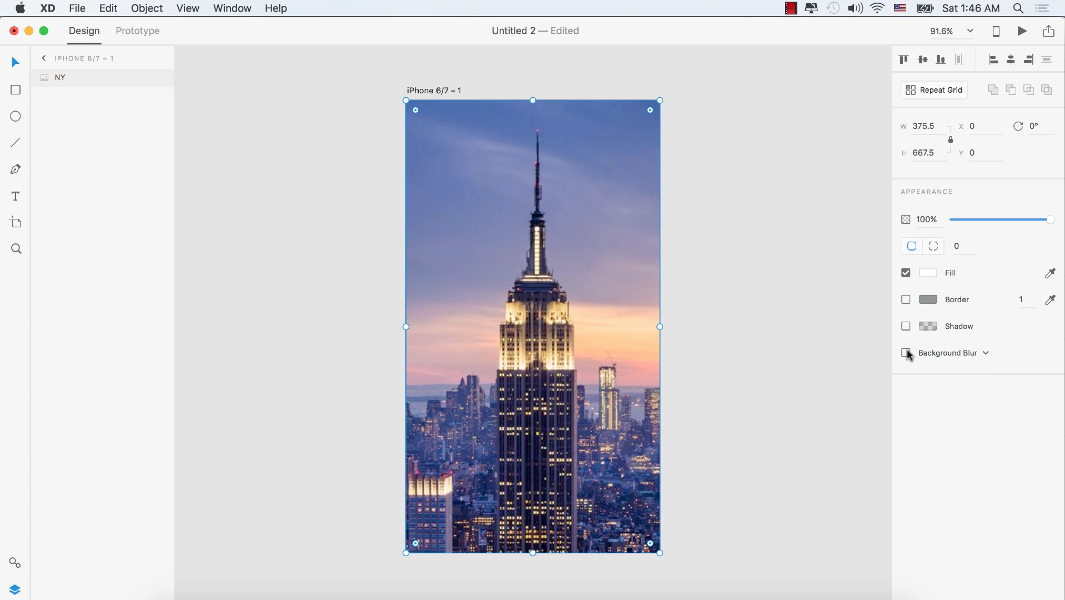
Apply an Object Blur of 5 to the NY city photo.
{"action": "left_click", "coordinate": [979, 354]}
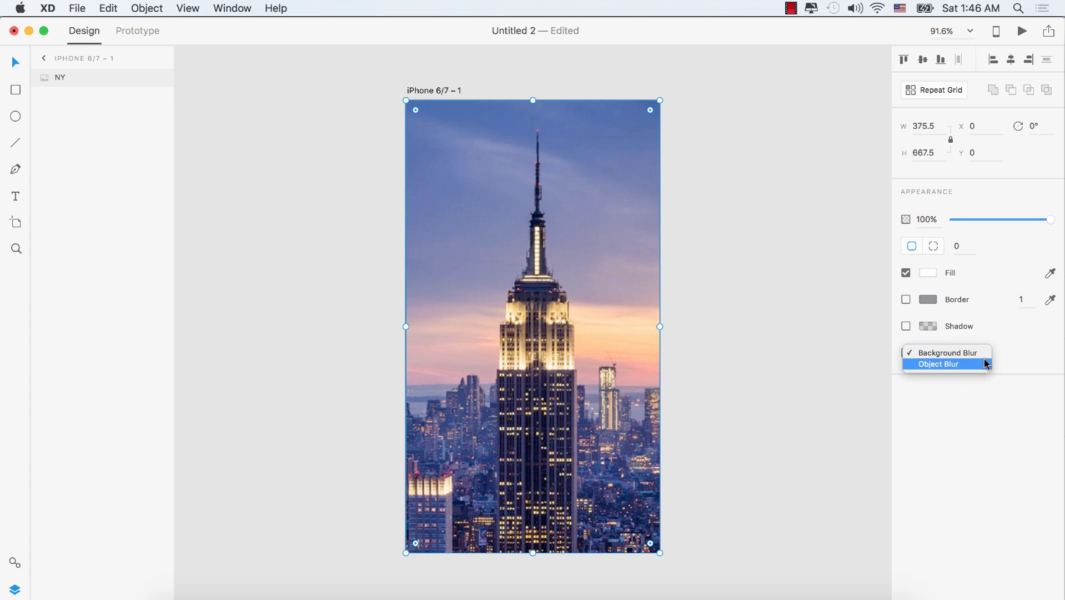
{"action": "left_click", "coordinate": [945, 363]}
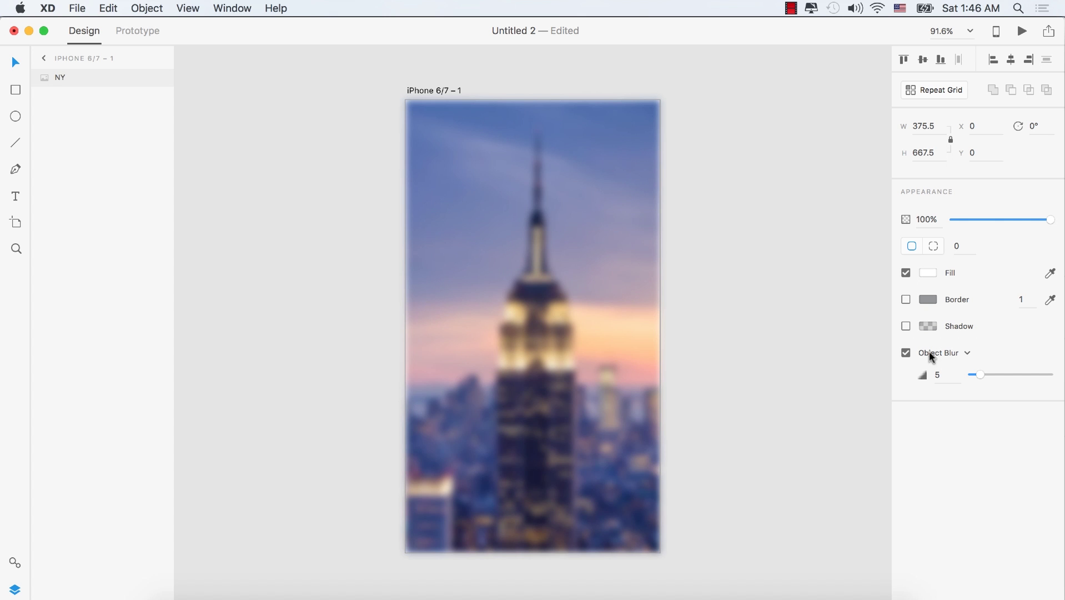
{"action": "mouse_move", "coordinate": [980, 375]}
{"action": "left_mouse_down"}
{"action": "mouse_move", "coordinate": [971, 375]}
{"action": "mouse_move", "coordinate": [981, 379]}
{"action": "left_mouse_up"}
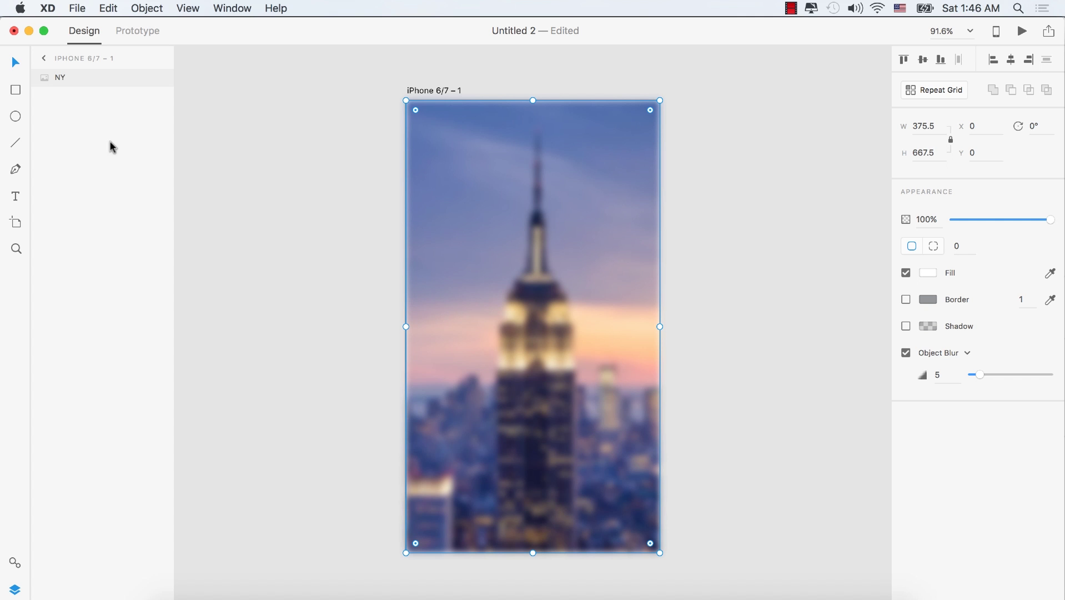
Draw a borderless rectangle covering the whole artboard, 375 × 667 from 0,0.
{"action": "left_click", "coordinate": [16, 90]}
{"action": "mouse_move", "coordinate": [422, 138]}
{"action": "left_mouse_down"}
{"action": "mouse_move", "coordinate": [592, 409]}
{"action": "mouse_move", "coordinate": [633, 501]}
{"action": "left_mouse_up"}
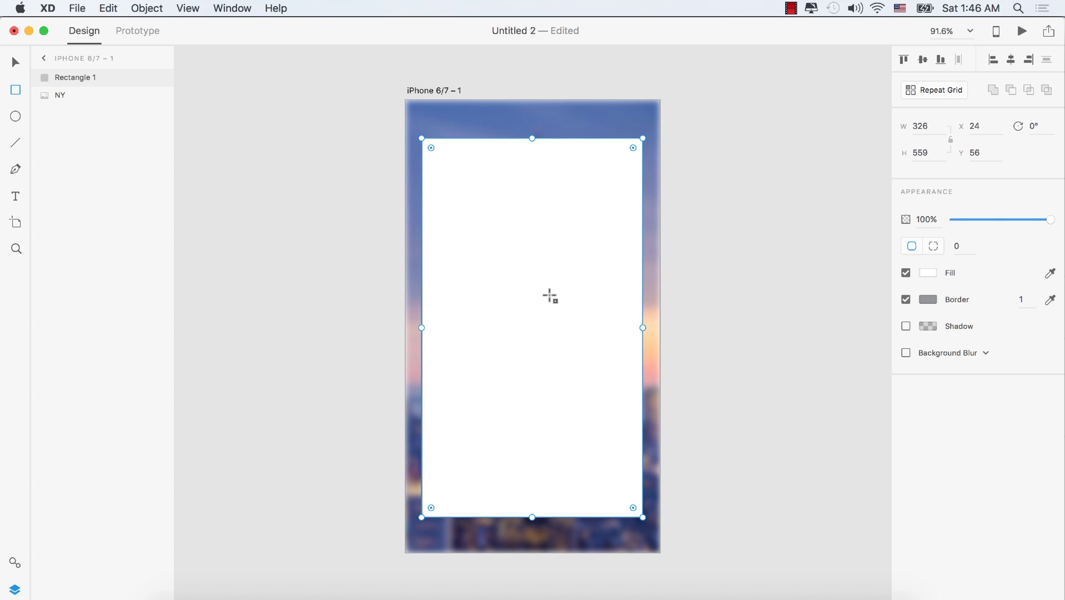
{"action": "left_click_drag", "start_coordinate": [425, 142], "coordinate": [406, 100]}
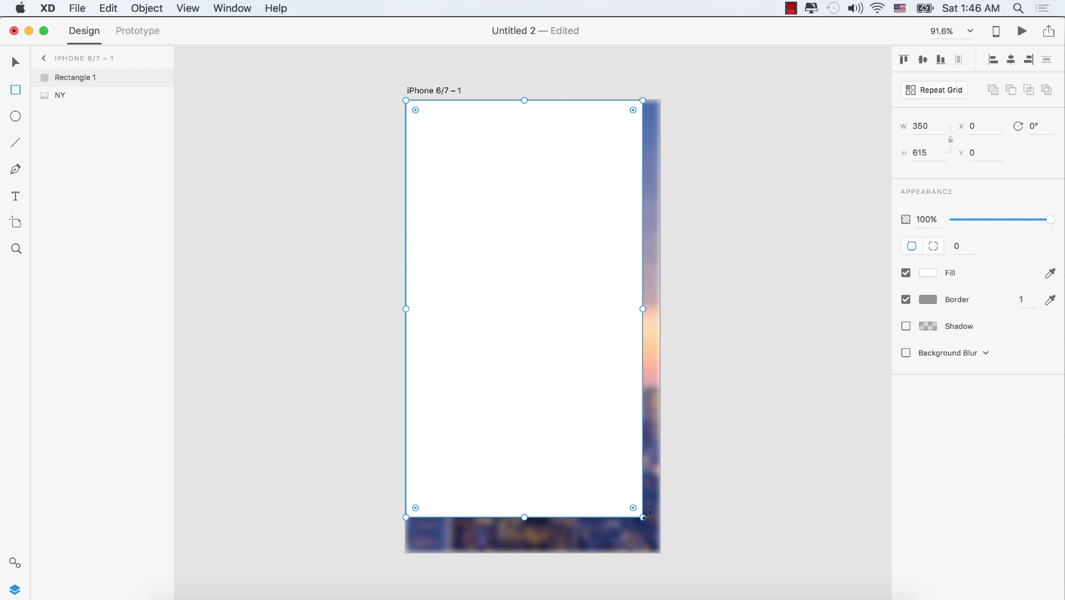
{"action": "left_click_drag", "start_coordinate": [642, 517], "coordinate": [660, 552]}
{"action": "left_click", "coordinate": [907, 300]}
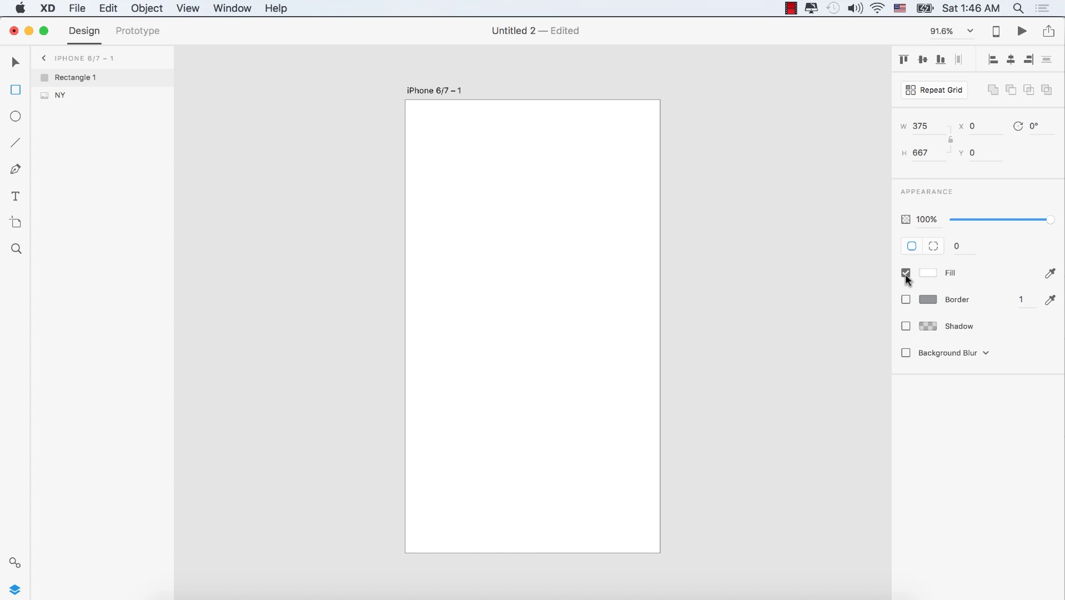
Change the rectangle's fill to a gradient with a #00B1FF blue end stop.
{"action": "left_click", "coordinate": [934, 276]}
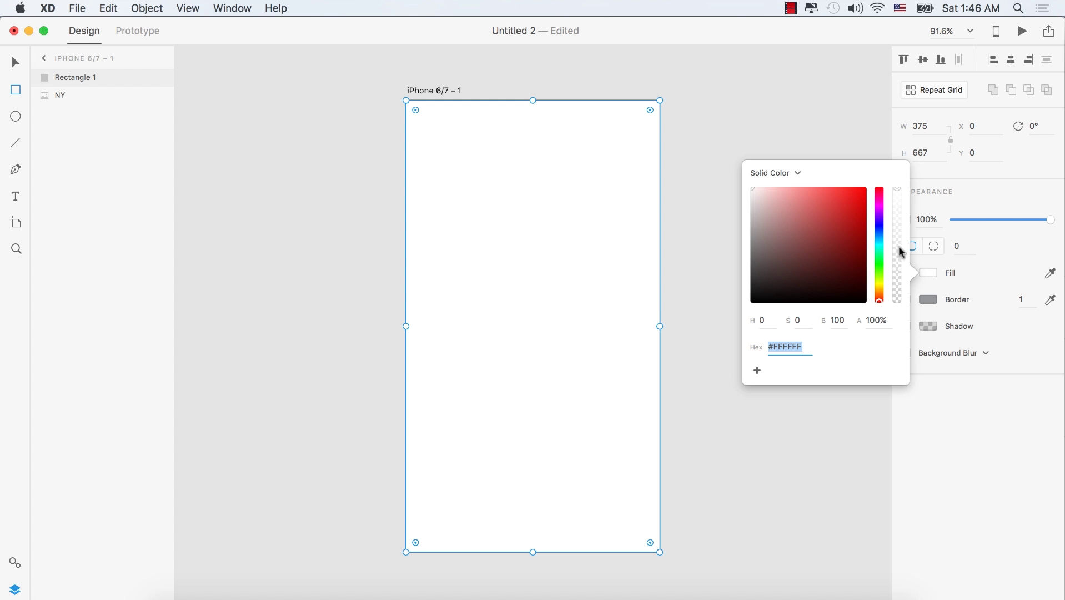
{"action": "left_click", "coordinate": [797, 174]}
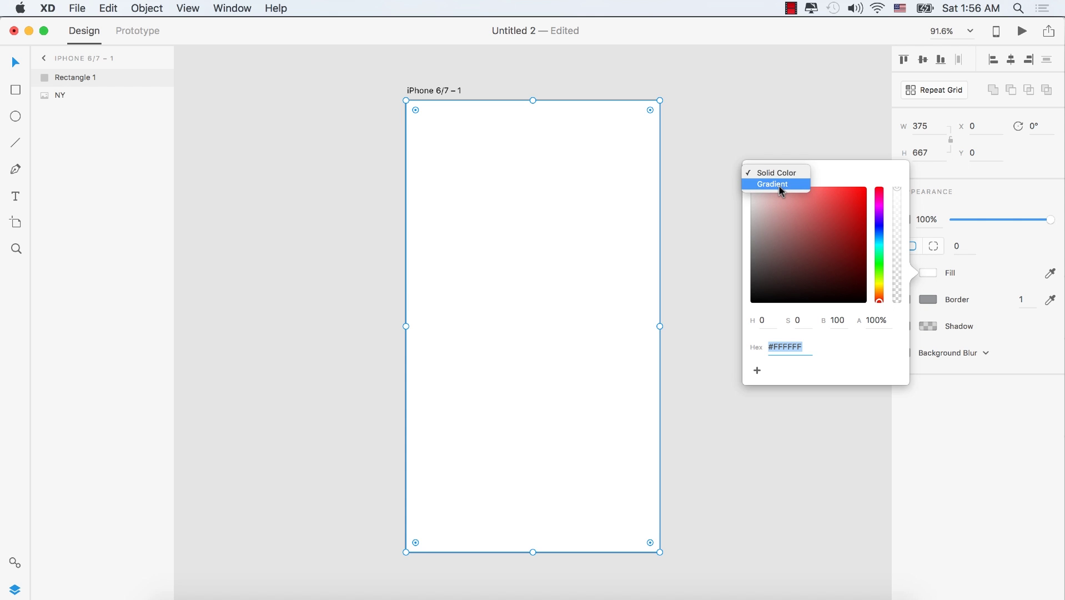
{"action": "left_click", "coordinate": [778, 185]}
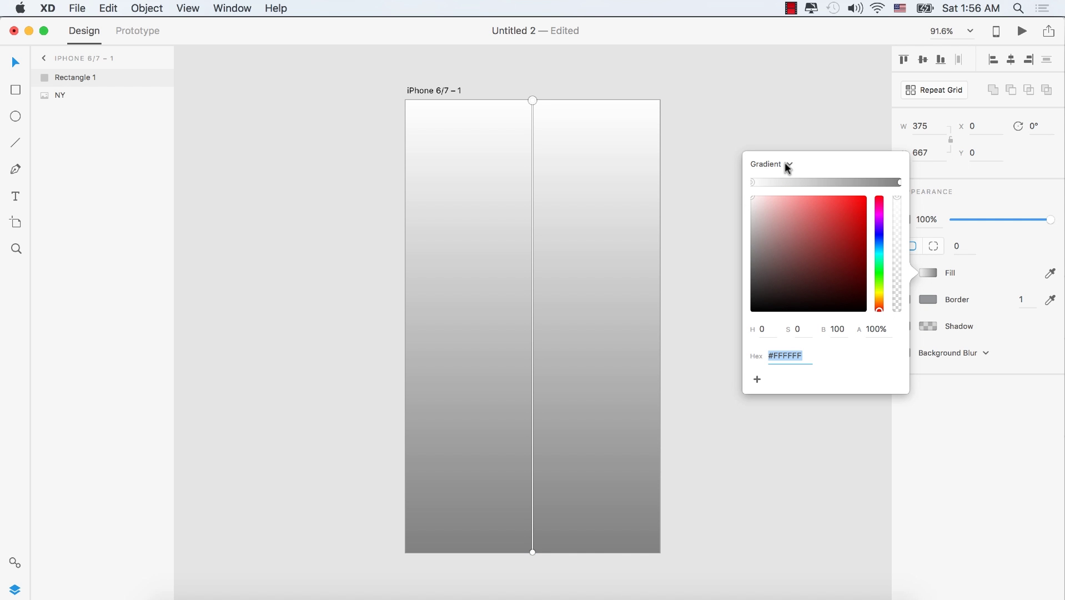
{"action": "left_click", "coordinate": [899, 182]}
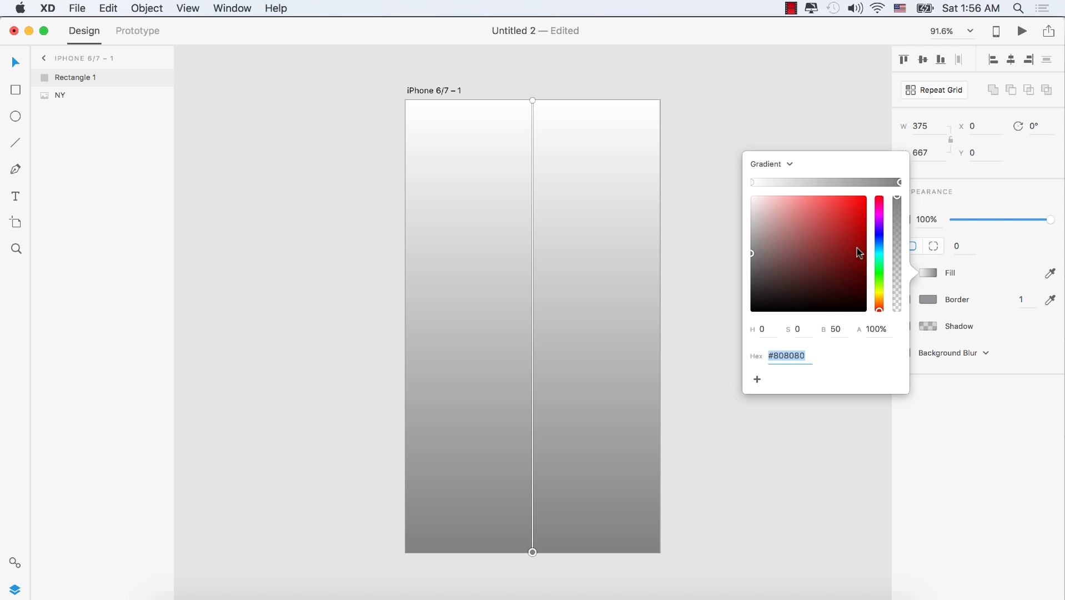
{"action": "left_click_drag", "start_coordinate": [880, 256], "coordinate": [880, 247]}
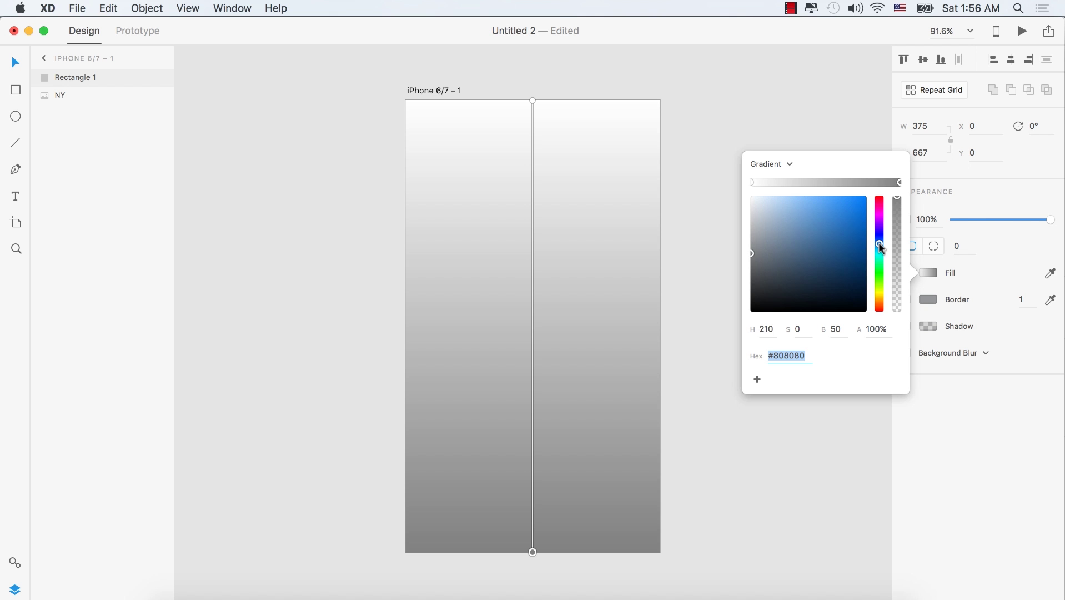
{"action": "left_click", "coordinate": [858, 230]}
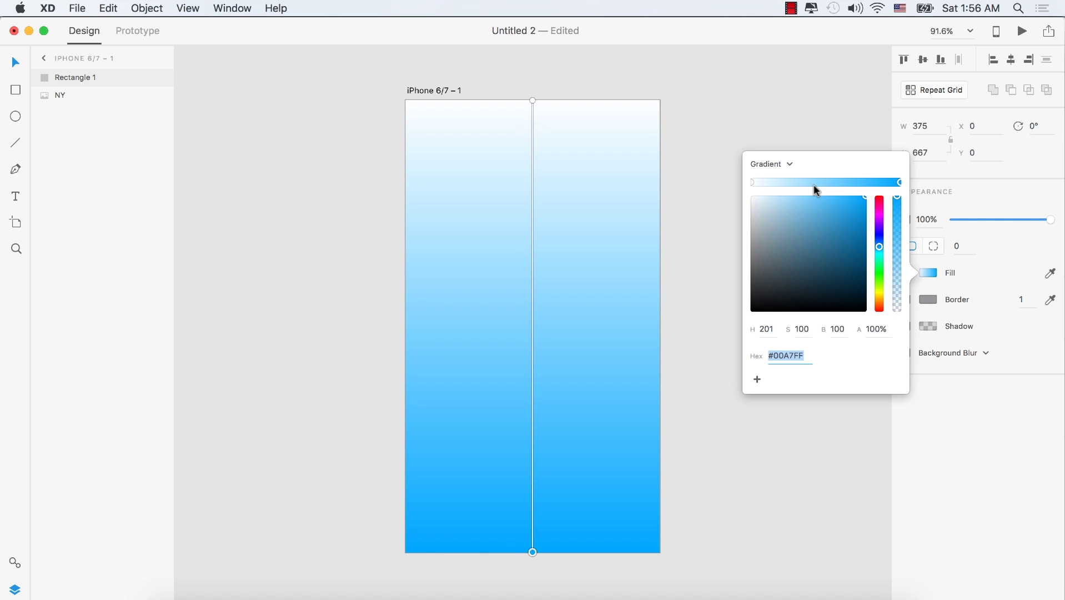
Make the gradient's start stop the same blue and lower the overlay opacity to 43%.
{"action": "left_click", "coordinate": [753, 182]}
{"action": "left_click_drag", "start_coordinate": [883, 250], "coordinate": [878, 201]}
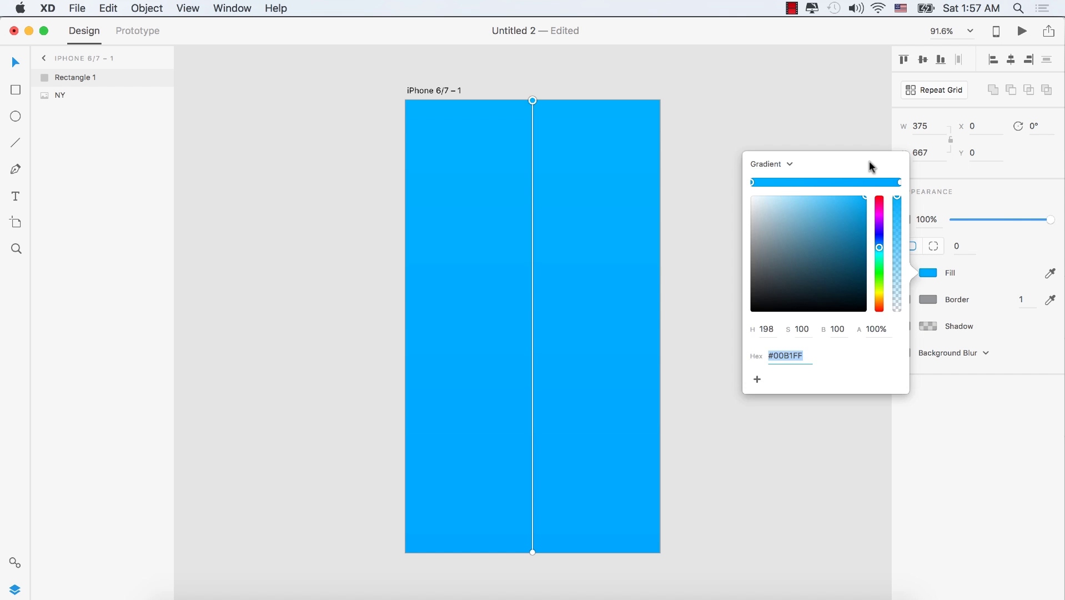
{"action": "left_click", "coordinate": [999, 216]}
{"action": "mouse_move", "coordinate": [1008, 221]}
{"action": "left_mouse_down"}
{"action": "mouse_move", "coordinate": [975, 221]}
{"action": "mouse_move", "coordinate": [1003, 223]}
{"action": "left_mouse_up"}
Draw a white 261×61 rectangle with corner radius 31, centred horizontally near the top.
{"action": "key", "text": "r"}
{"action": "left_click", "coordinate": [462, 182]}
{"action": "left_click_drag", "start_coordinate": [462, 181], "coordinate": [622, 201]}
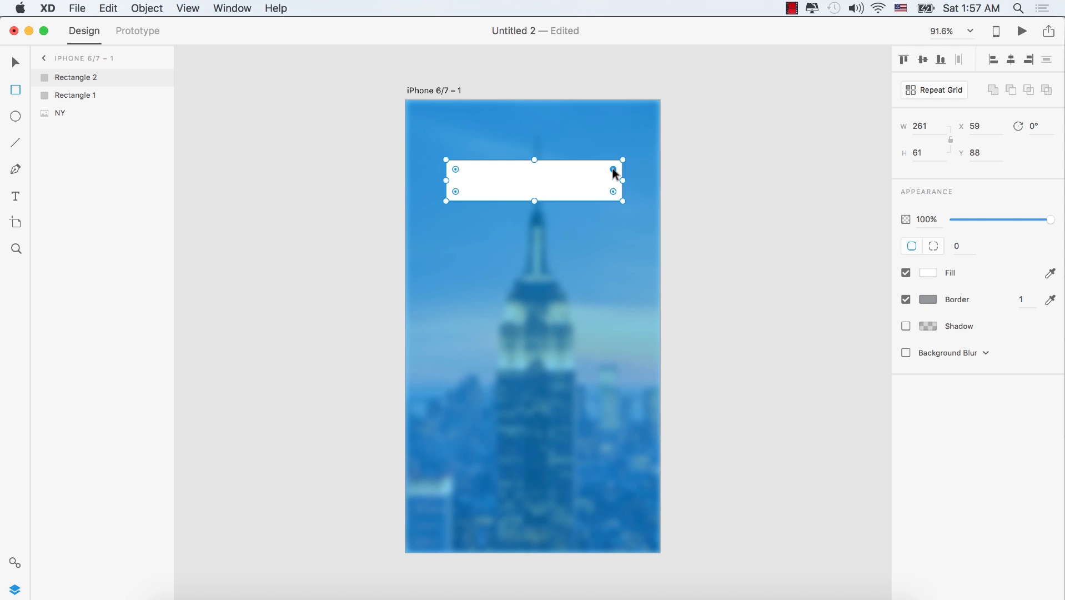
{"action": "left_click_drag", "start_coordinate": [611, 168], "coordinate": [561, 177]}
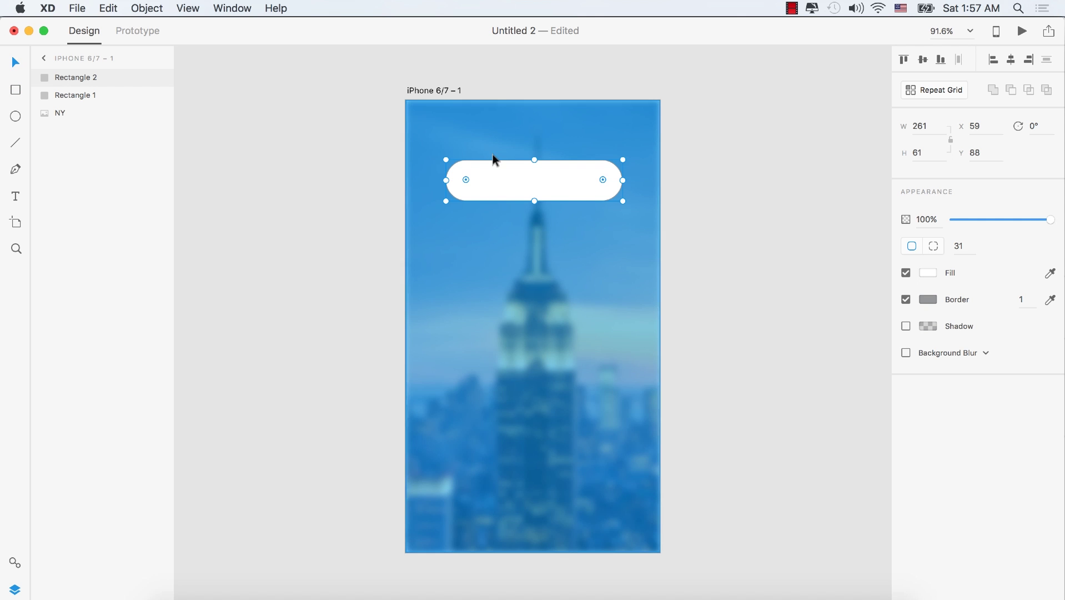
{"action": "mouse_move", "coordinate": [548, 178]}
{"action": "left_mouse_down"}
{"action": "mouse_move", "coordinate": [529, 177]}
{"action": "mouse_move", "coordinate": [553, 173]}
{"action": "left_mouse_up"}
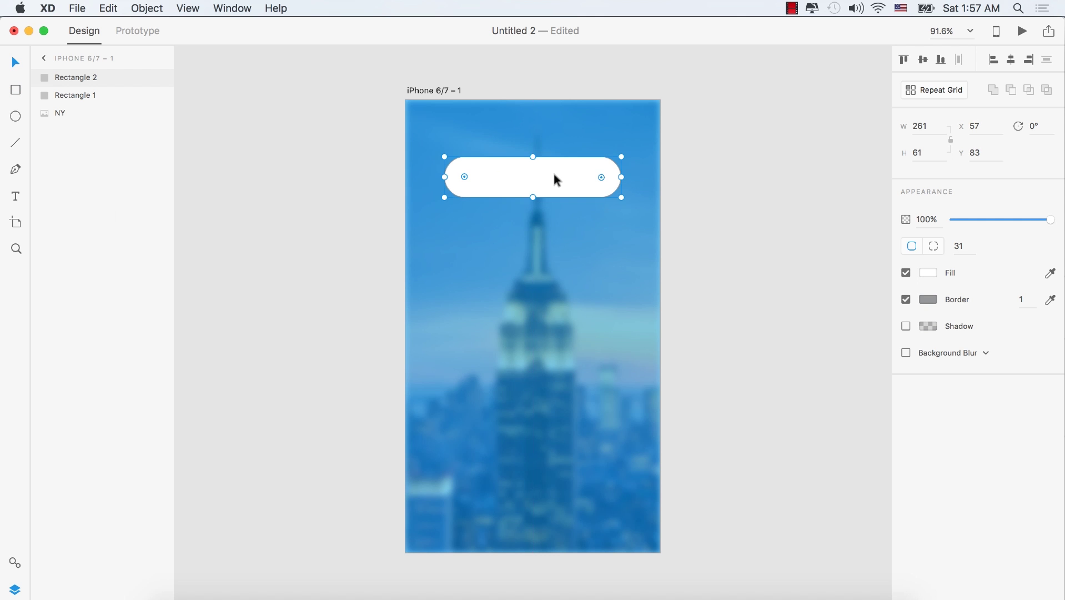
Add 'Name' placeholder text inside the pill and centre it horizontally.
{"action": "left_click", "coordinate": [15, 195]}
{"action": "left_click", "coordinate": [503, 181]}
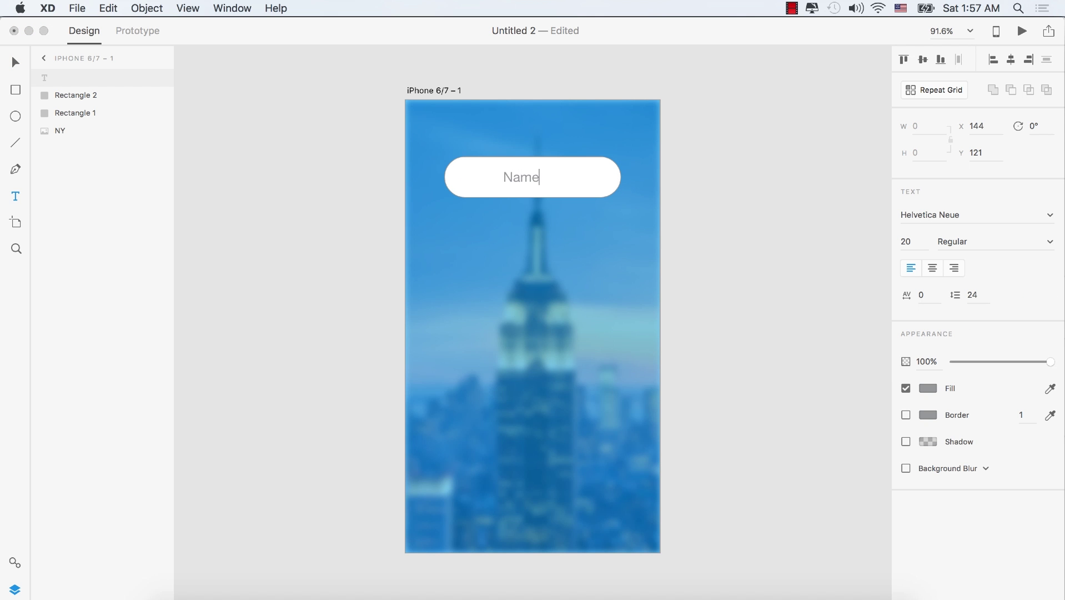
{"action": "key", "text": "Escape"}
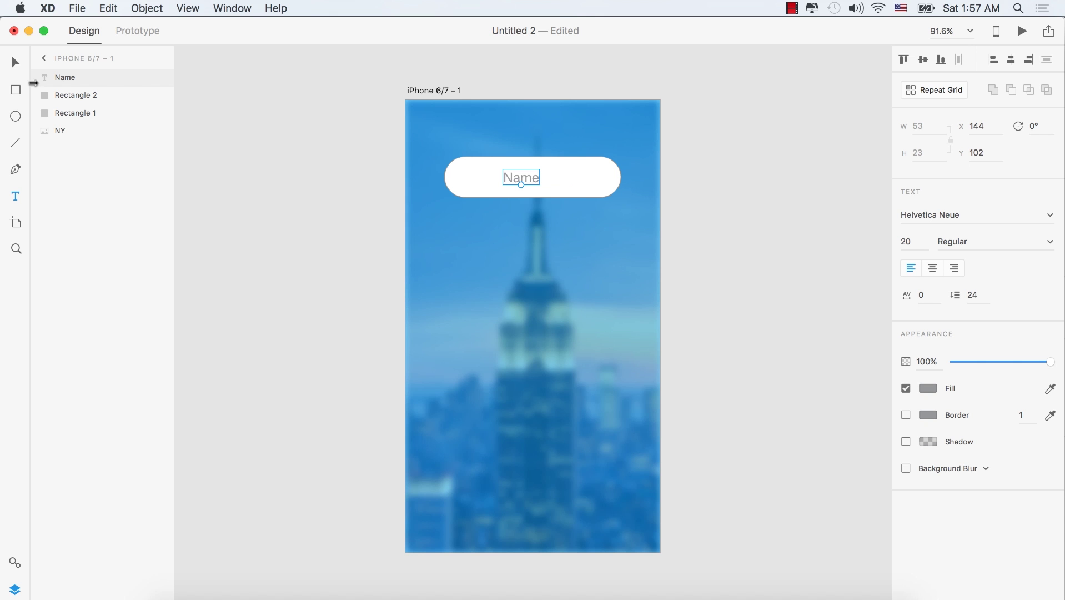
{"action": "left_click", "coordinate": [15, 62]}
{"action": "left_click_drag", "start_coordinate": [520, 177], "coordinate": [530, 175]}
Select both the pill rectangle and its Name text in the Layers panel.
{"action": "left_click", "coordinate": [82, 95], "text": "shift"}
{"action": "left_click", "coordinate": [77, 77]}
{"action": "left_click", "coordinate": [77, 77], "text": "shift"}
{"action": "left_click", "coordinate": [82, 96]}
{"action": "left_click", "coordinate": [75, 77], "text": "shift"}
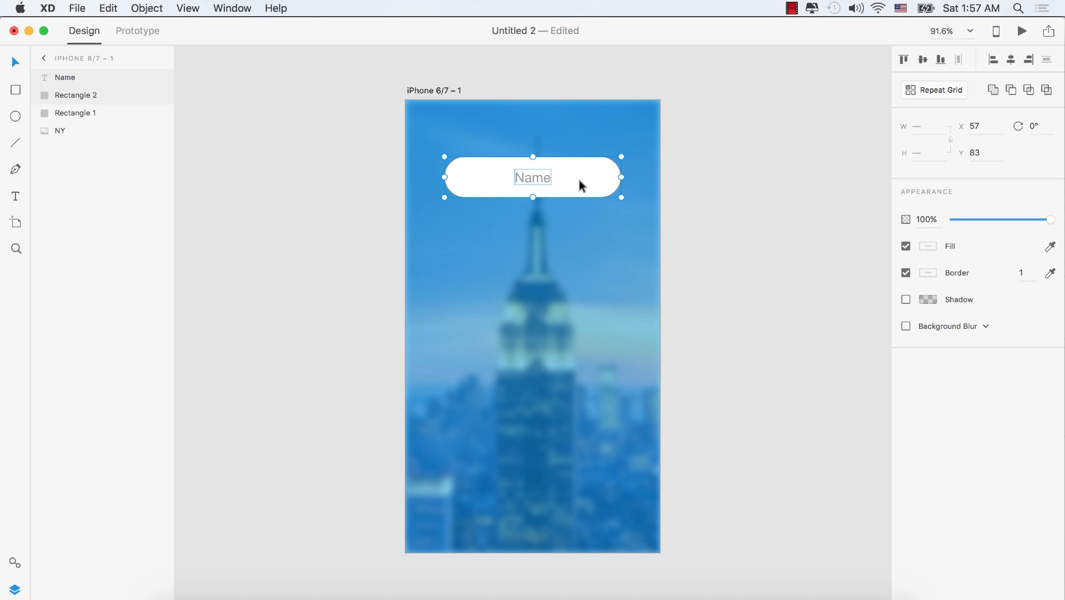
Turn the pill and Name text into a Repeat Grid extended to three rows.
{"action": "left_click", "coordinate": [912, 91]}
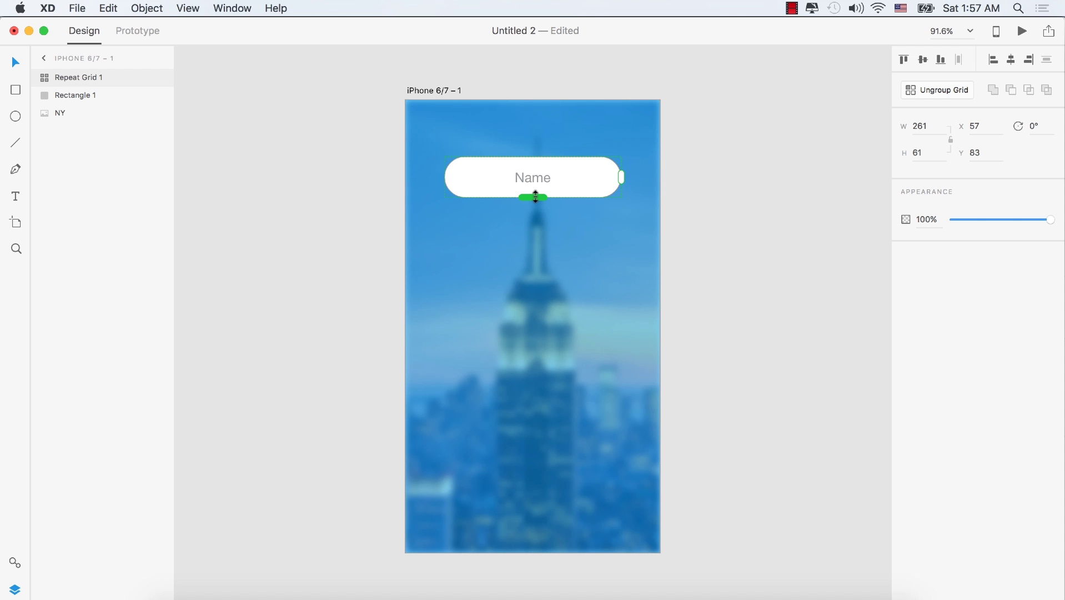
{"action": "left_click_drag", "start_coordinate": [536, 196], "coordinate": [536, 316]}
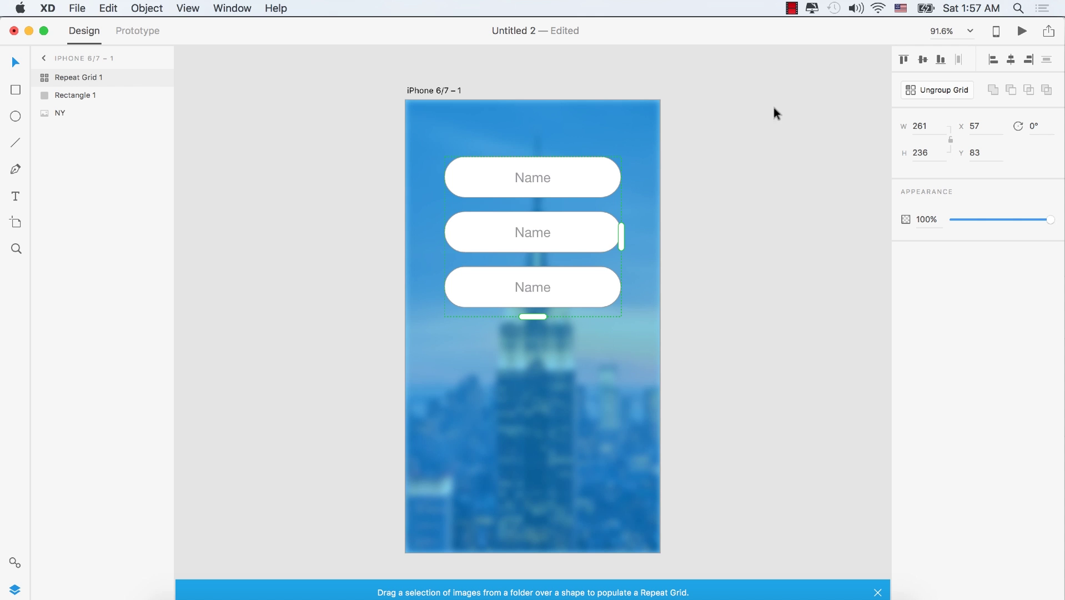
{"action": "left_click", "coordinate": [15, 591]}
Ungroup Repeat Grid 1 into three separate fields.
{"action": "left_click", "coordinate": [16, 590]}
{"action": "right_click", "coordinate": [77, 77]}
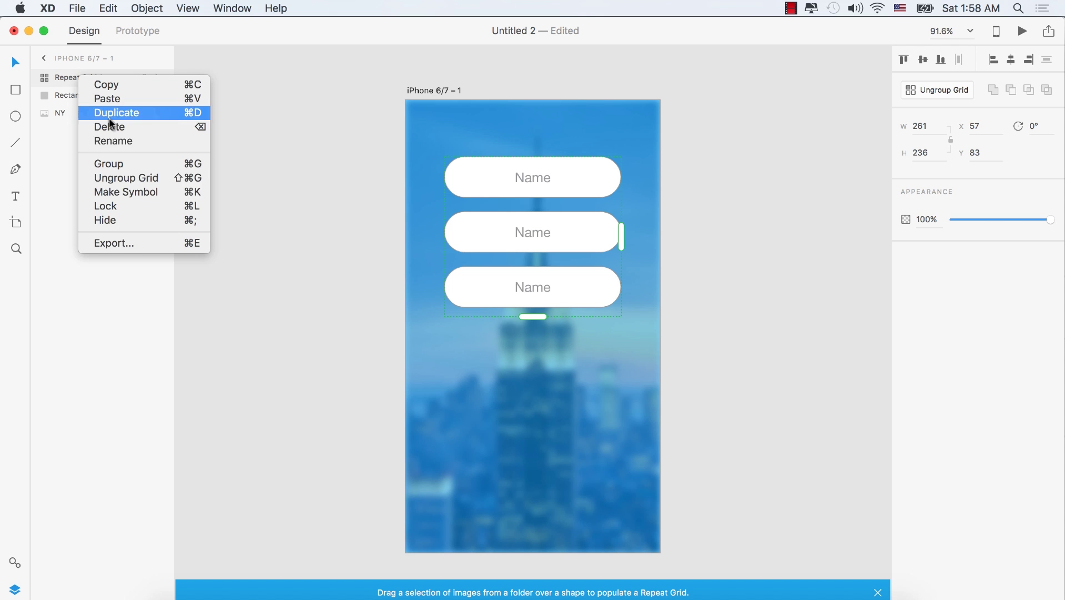
{"action": "left_click", "coordinate": [146, 178]}
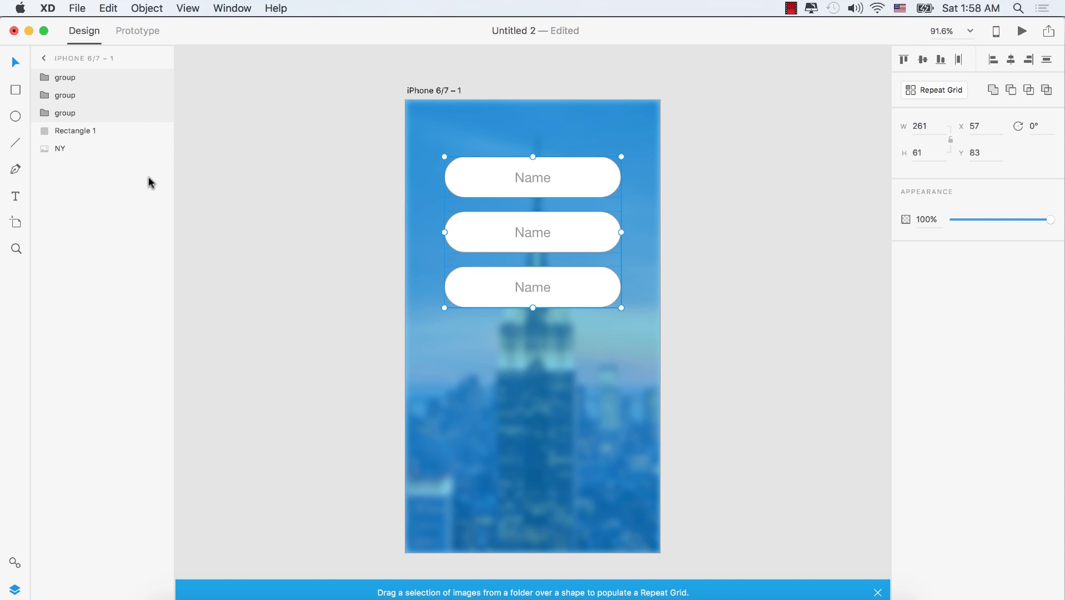
Relabel the second field's text as Email.
{"action": "double_click", "coordinate": [536, 178]}
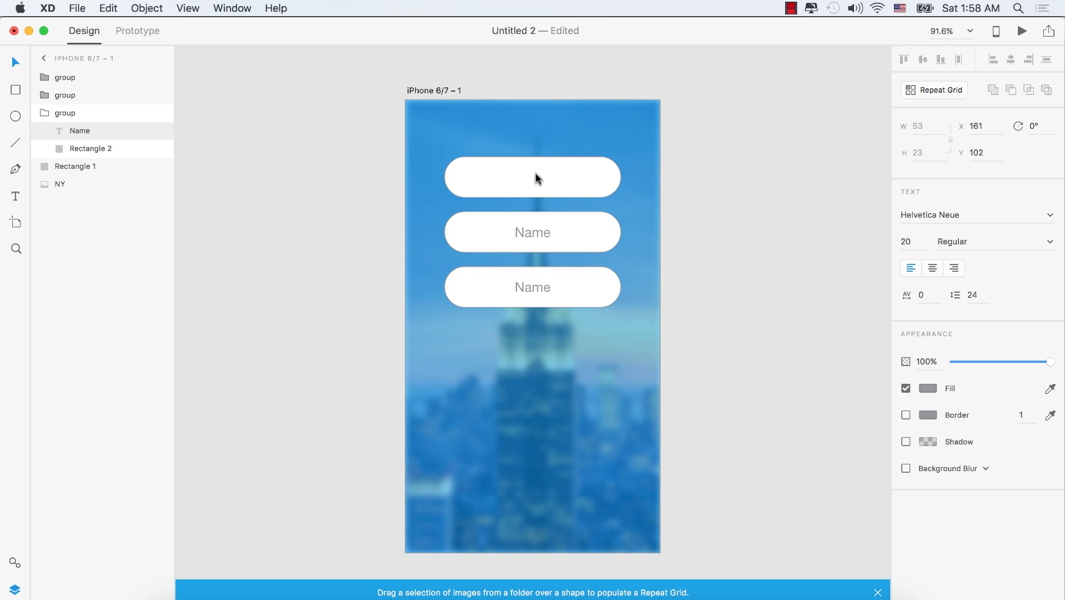
{"action": "double_click", "coordinate": [541, 175]}
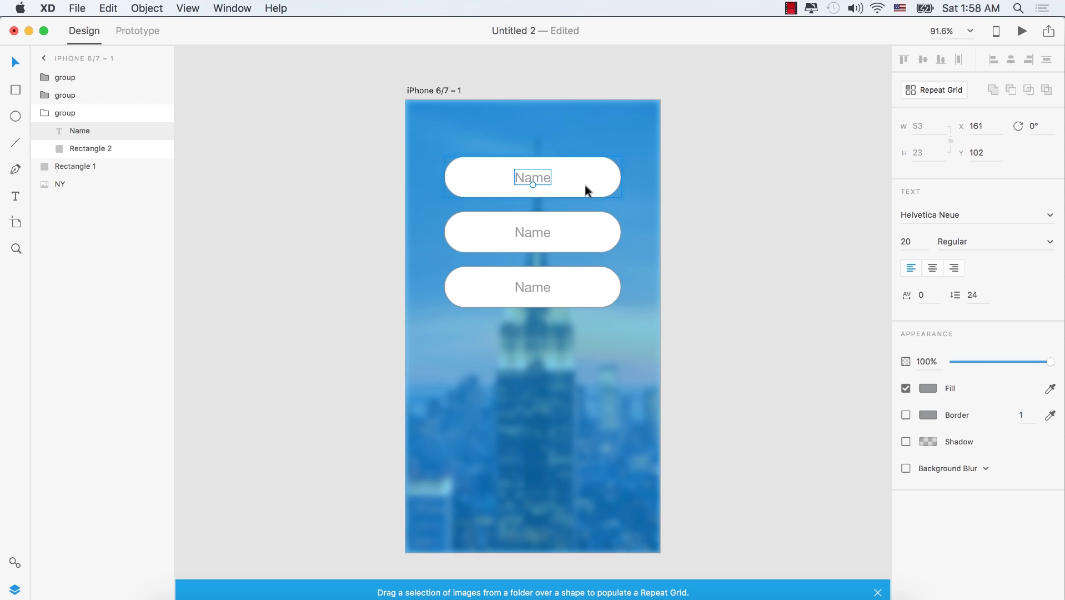
{"action": "left_click", "coordinate": [529, 231]}
{"action": "double_click", "coordinate": [529, 232]}
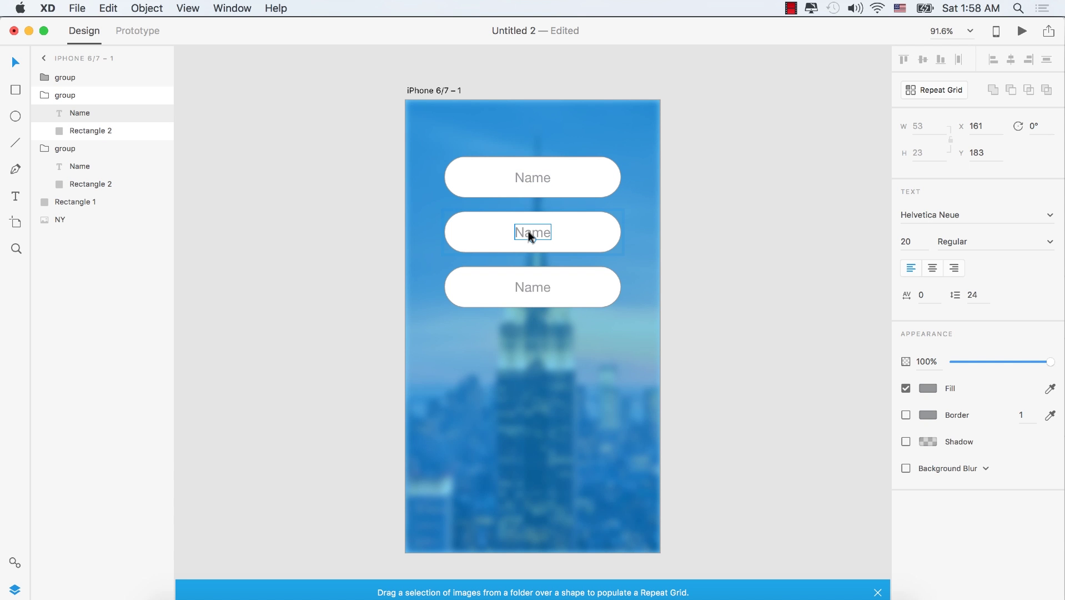
{"action": "double_click", "coordinate": [530, 234]}
{"action": "type", "text": "Email"}
{"action": "key", "text": "Escape"}
Change the third field's text to Login.
{"action": "double_click", "coordinate": [532, 286]}
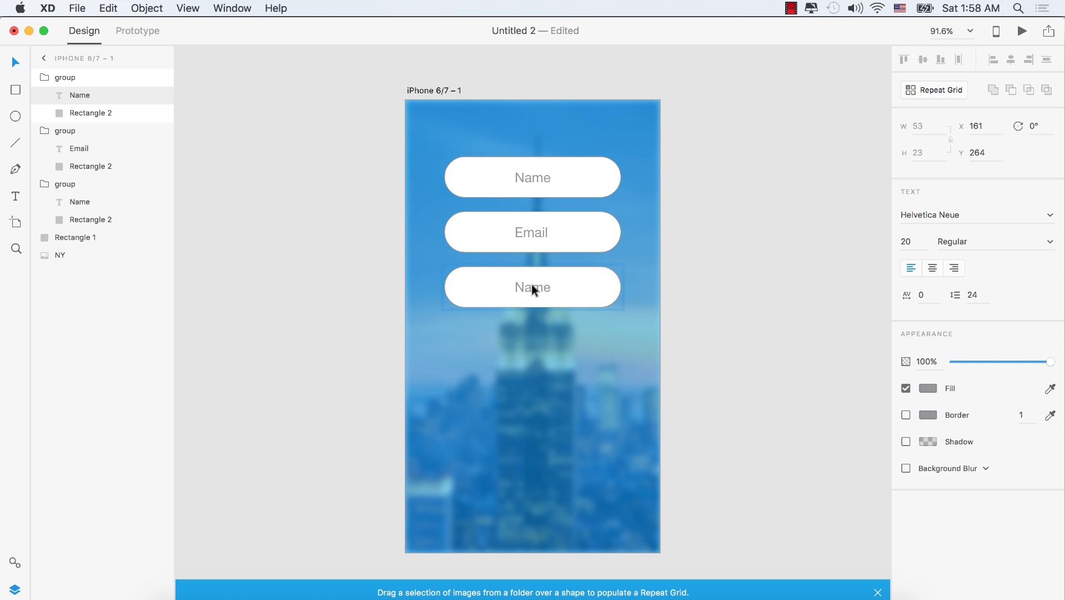
{"action": "double_click", "coordinate": [532, 288]}
{"action": "type", "text": "Login"}
Remove the Login pill's border and fill it bright cyan #00DBFF.
{"action": "key", "text": "Escape"}
{"action": "left_click", "coordinate": [592, 288]}
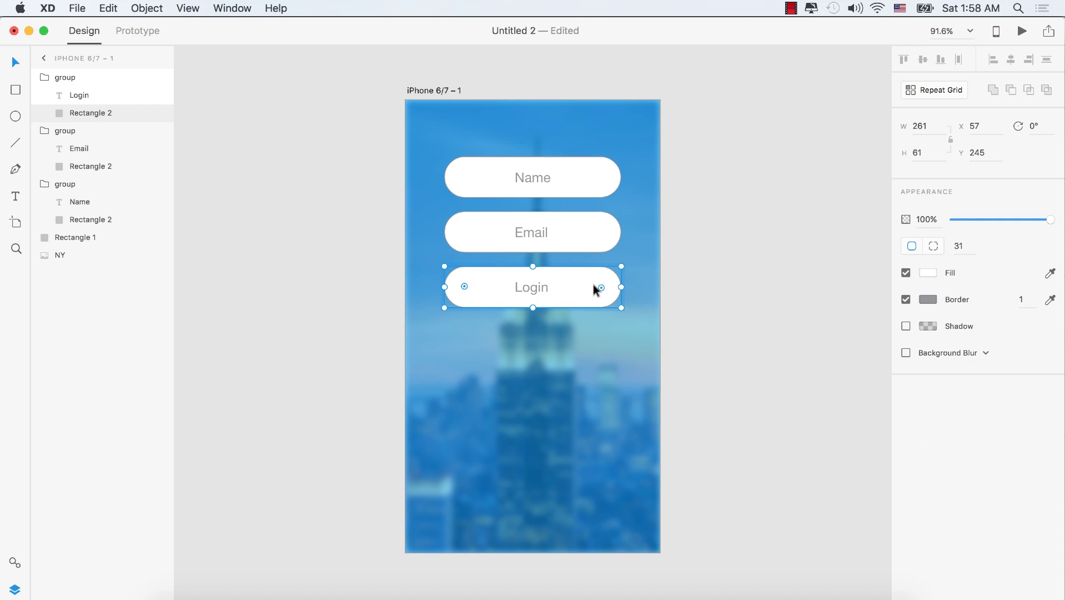
{"action": "left_click", "coordinate": [906, 300]}
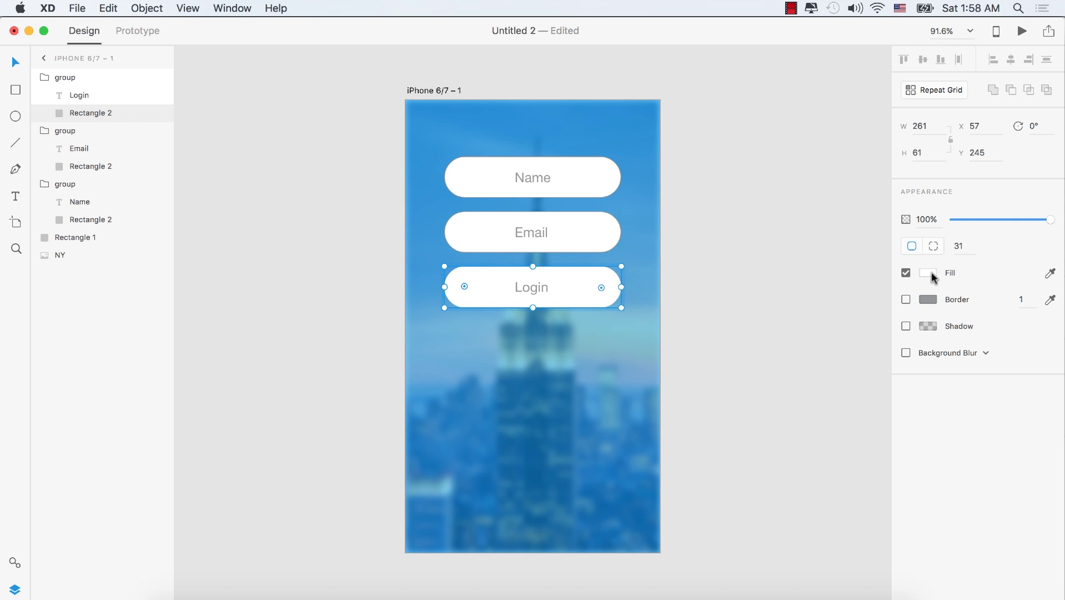
{"action": "left_click", "coordinate": [928, 275]}
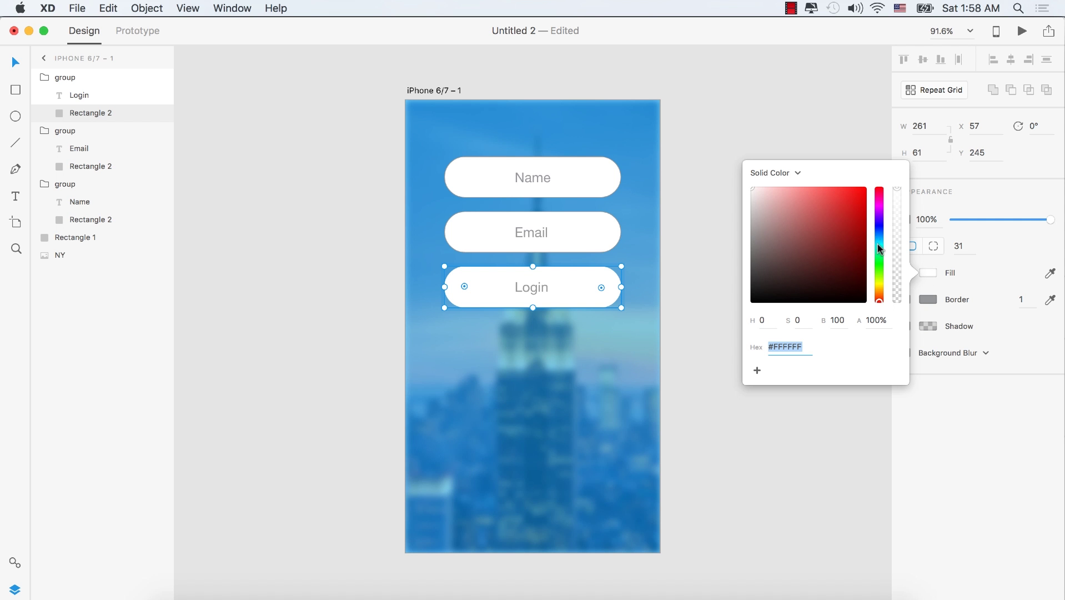
{"action": "left_click_drag", "start_coordinate": [881, 259], "coordinate": [867, 187]}
{"action": "left_click_drag", "start_coordinate": [878, 238], "coordinate": [884, 243]}
Move the Name, Email and Login groups down, then drop the Login button lower to Y 417.
{"action": "left_click", "coordinate": [589, 365]}
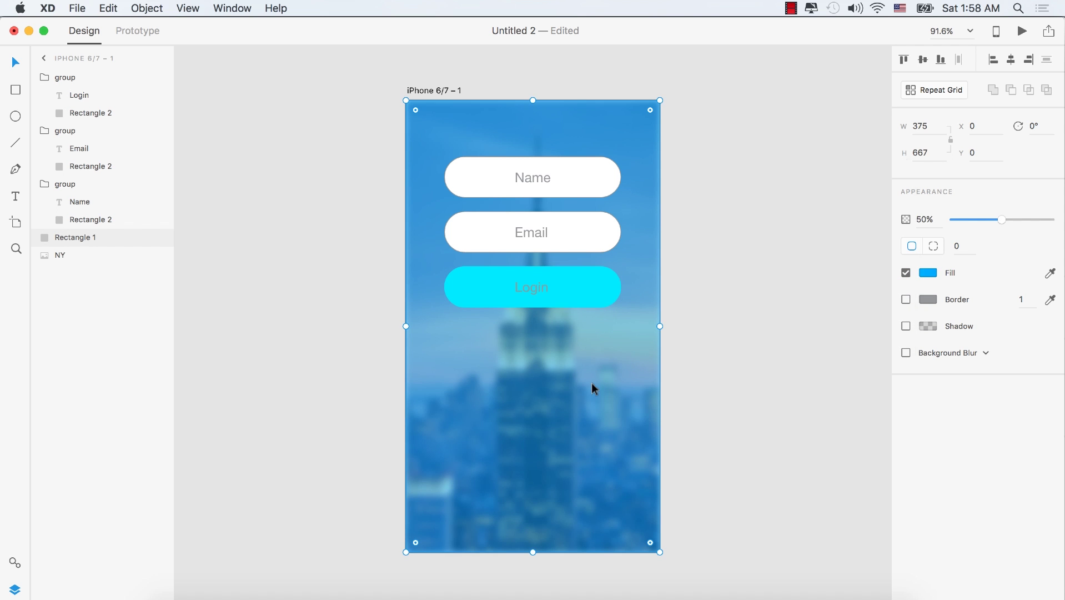
{"action": "left_click", "coordinate": [587, 286]}
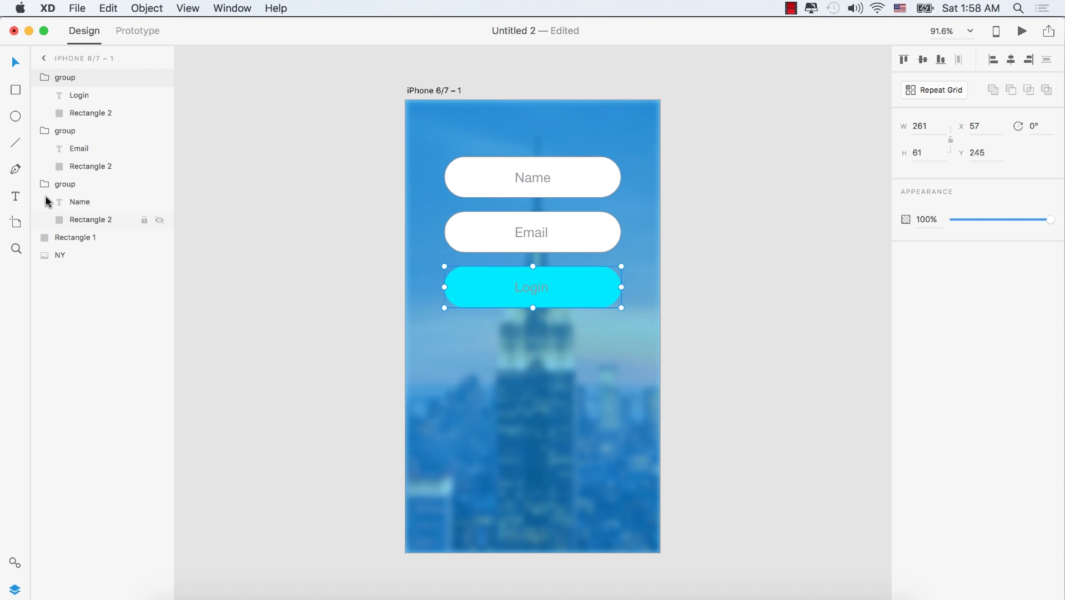
{"action": "left_click", "coordinate": [72, 185]}
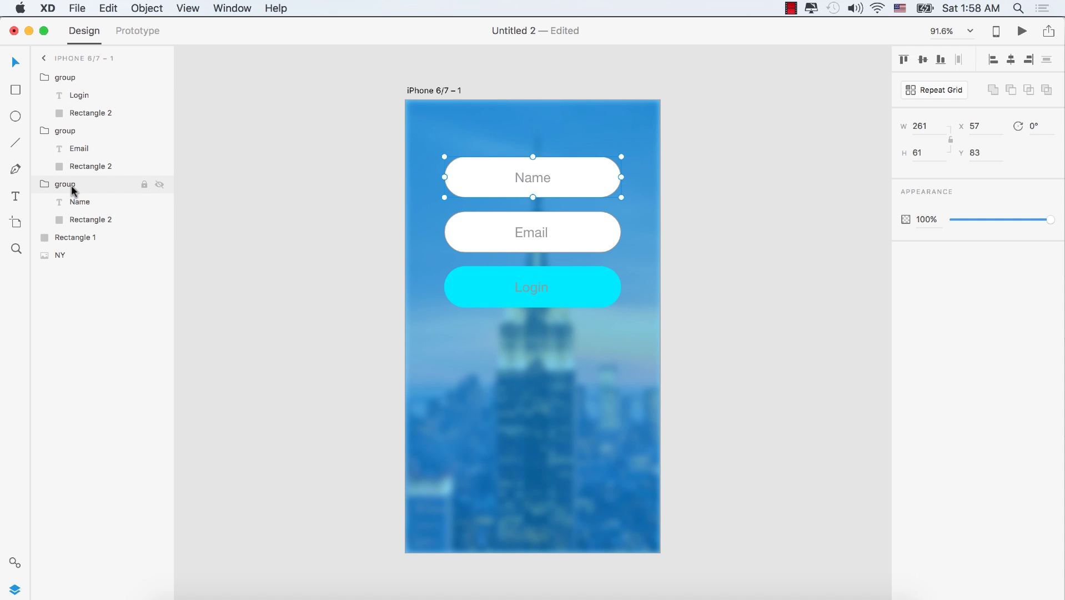
{"action": "left_click", "coordinate": [74, 133], "text": "shift"}
{"action": "left_click", "coordinate": [67, 76], "text": "shift"}
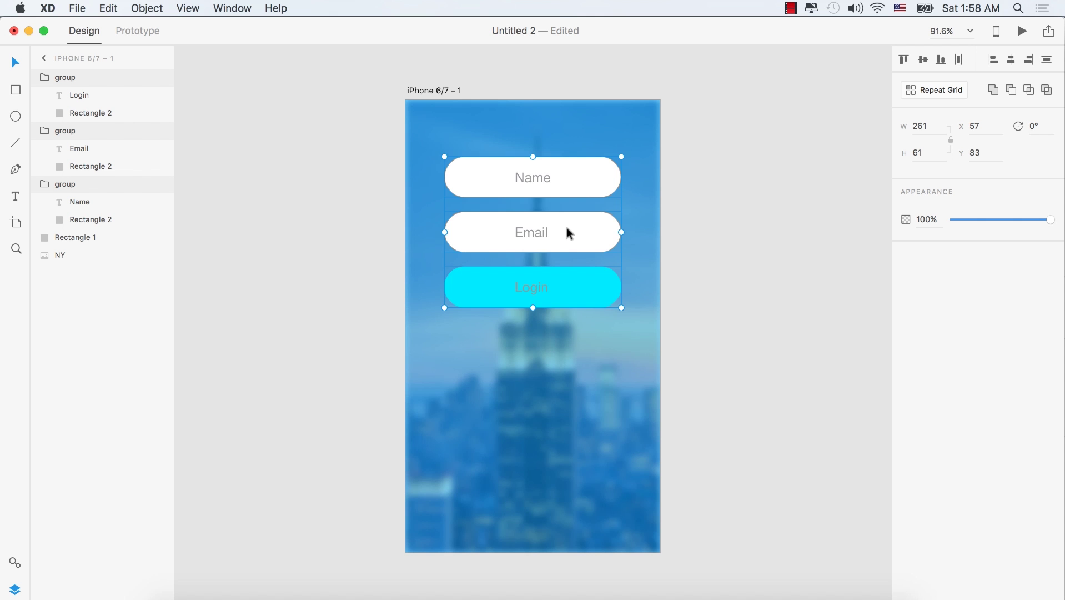
{"action": "left_click_drag", "start_coordinate": [568, 227], "coordinate": [568, 309]}
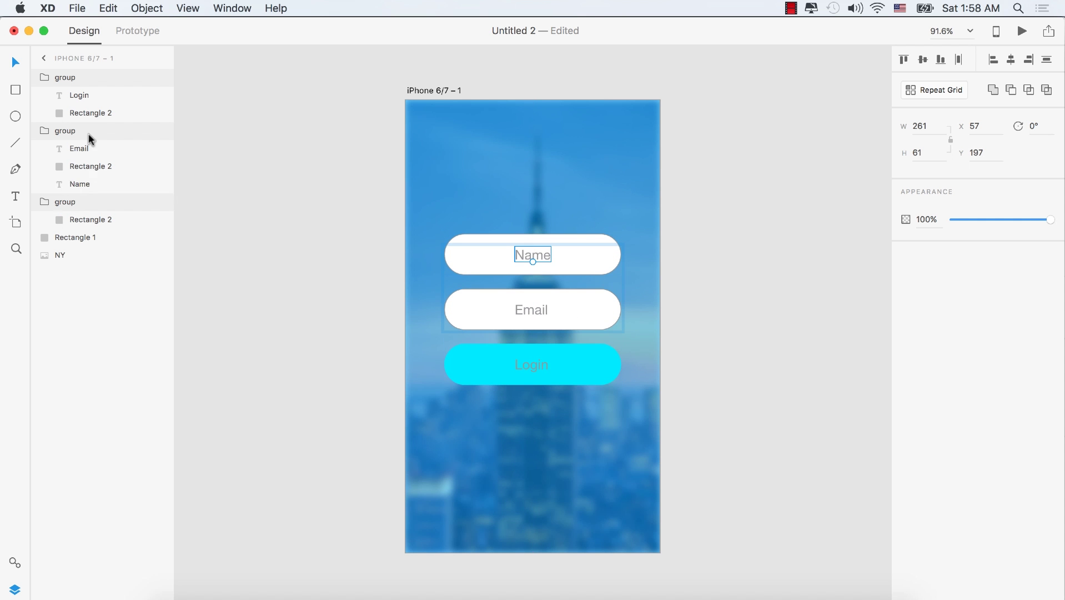
{"action": "left_click_drag", "start_coordinate": [83, 202], "coordinate": [86, 113]}
{"action": "left_click", "coordinate": [79, 77]}
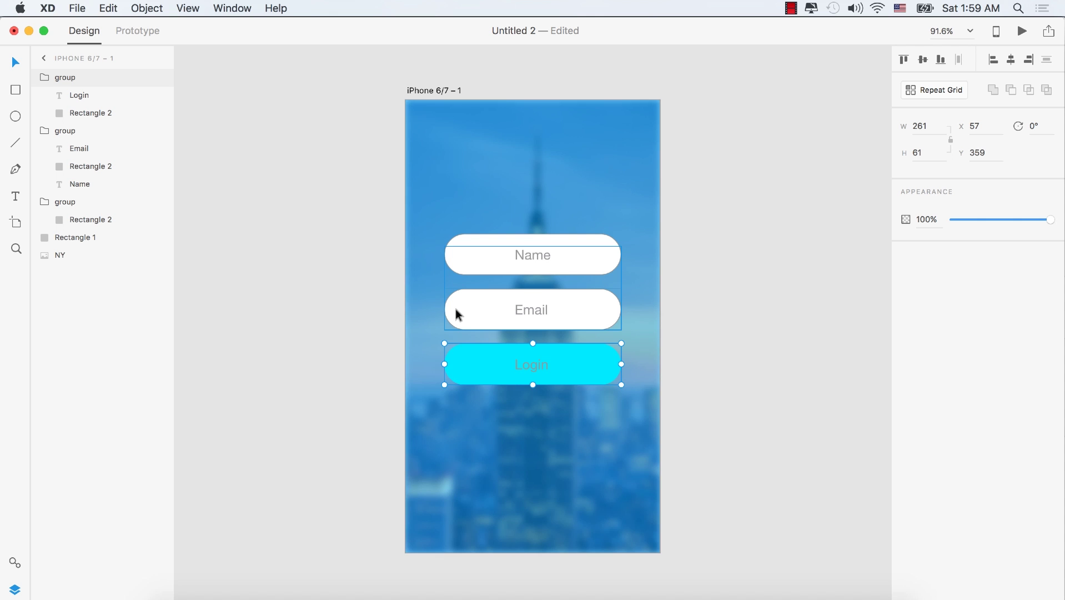
{"action": "left_click_drag", "start_coordinate": [569, 361], "coordinate": [638, 401]}
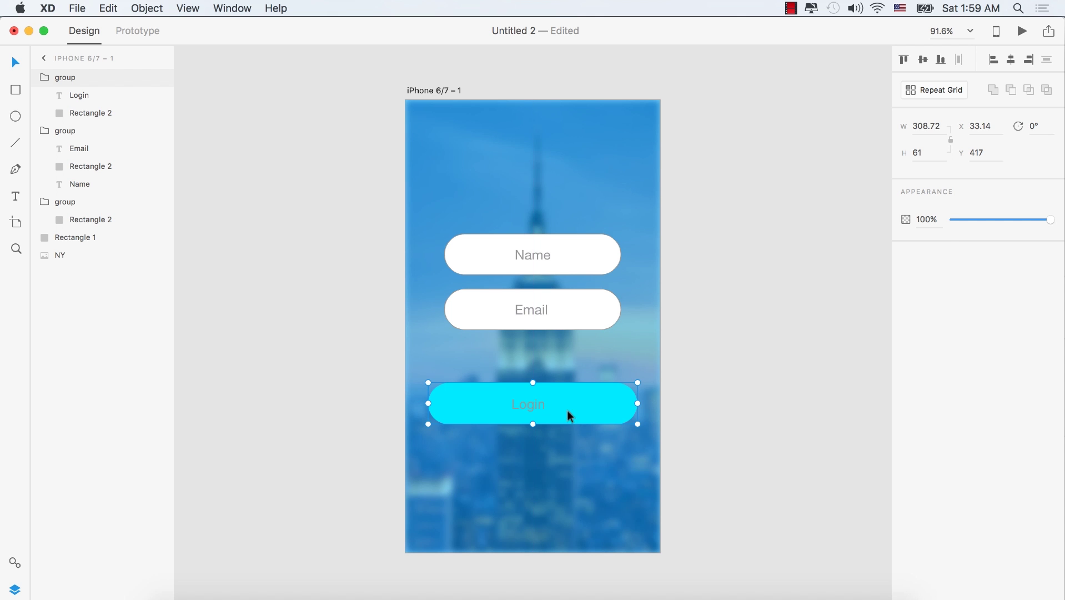
Change the Login label's text colour to white #FFFFFF and deselect.
{"action": "double_click", "coordinate": [536, 405]}
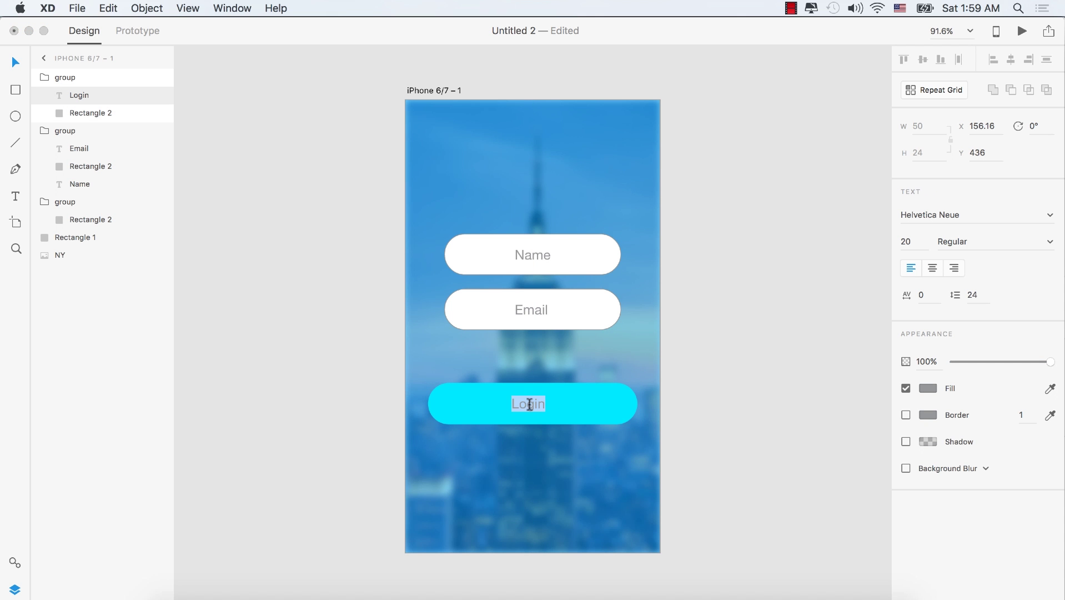
{"action": "left_click", "coordinate": [933, 390]}
{"action": "left_click", "coordinate": [726, 354]}
{"action": "left_click", "coordinate": [927, 387]}
{"action": "left_click_drag", "start_coordinate": [811, 358], "coordinate": [725, 285]}
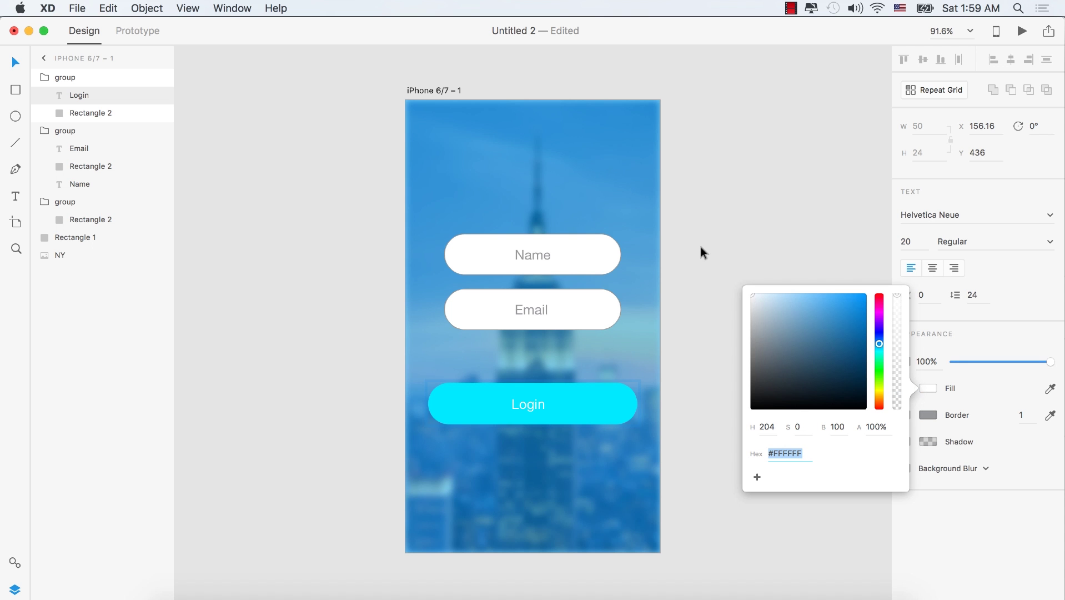
{"action": "left_click", "coordinate": [602, 394]}
{"action": "left_click", "coordinate": [611, 333]}
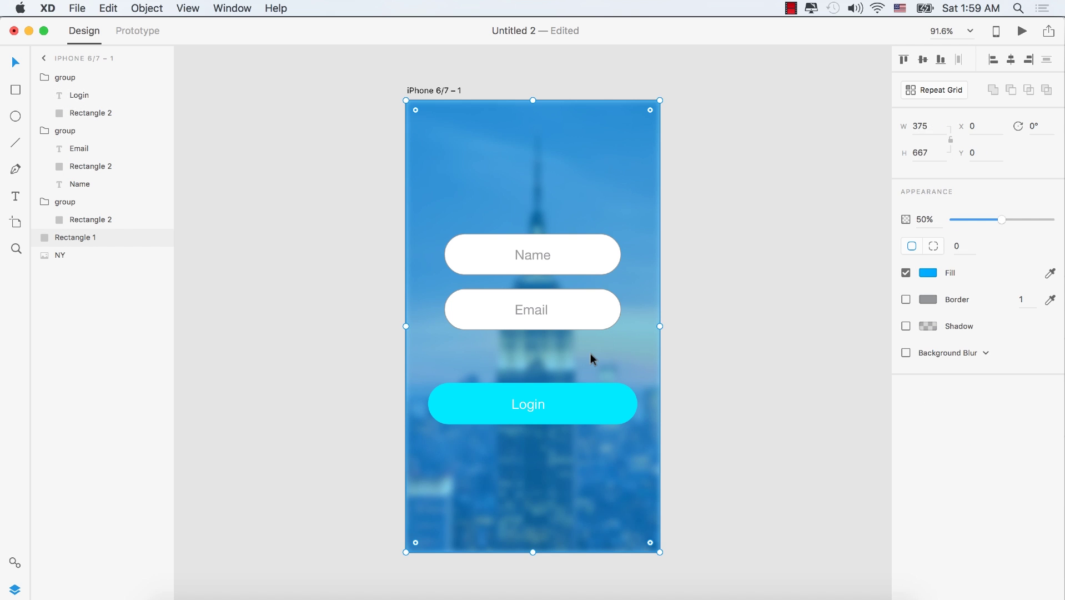